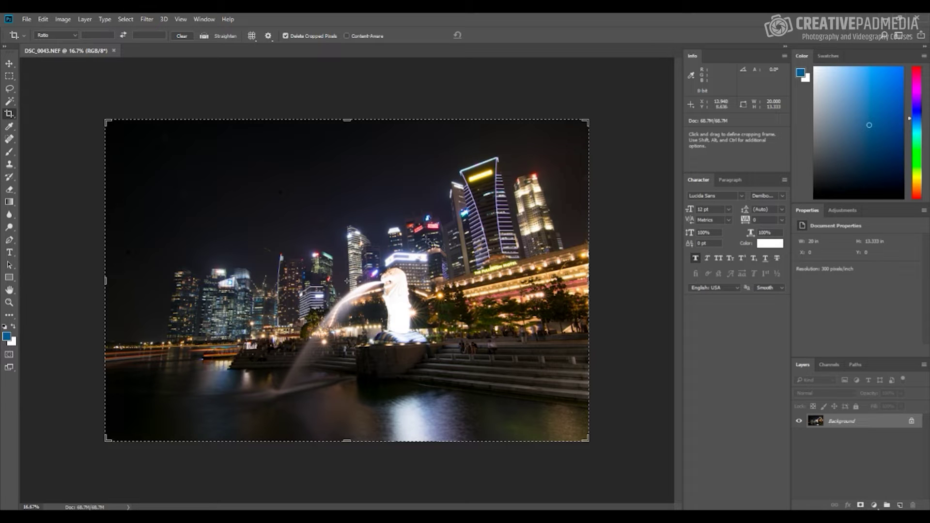
- Duplicate the Background layer and open Adaptive Wide Angle on the Background copy
right_click(858, 421)
click(842, 294)
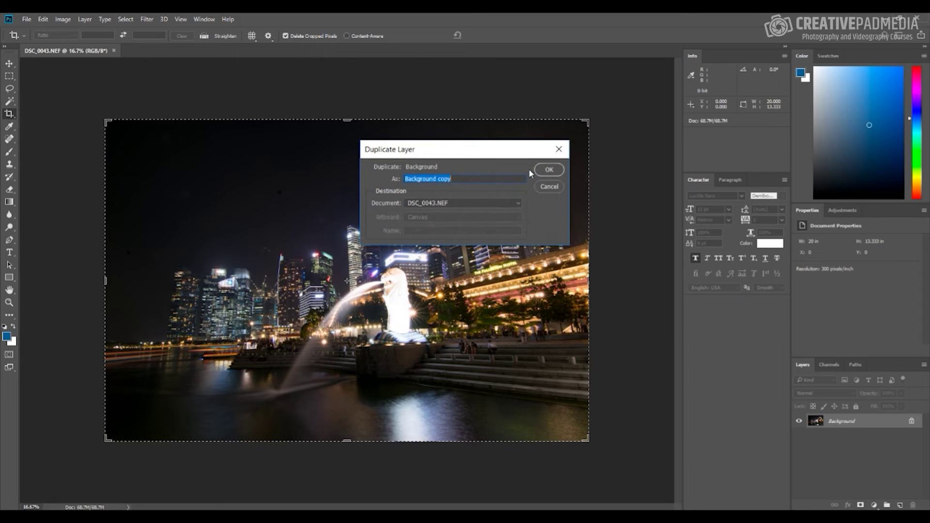
click(547, 169)
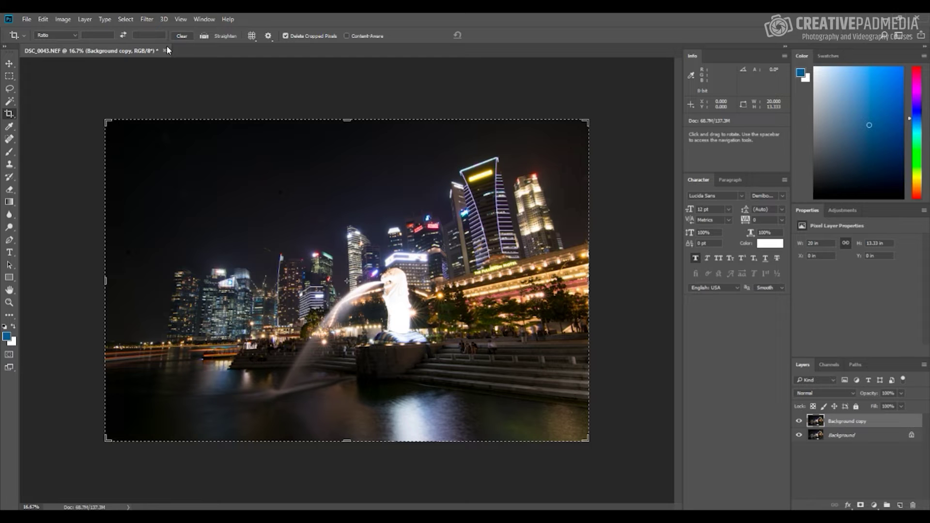
click(146, 20)
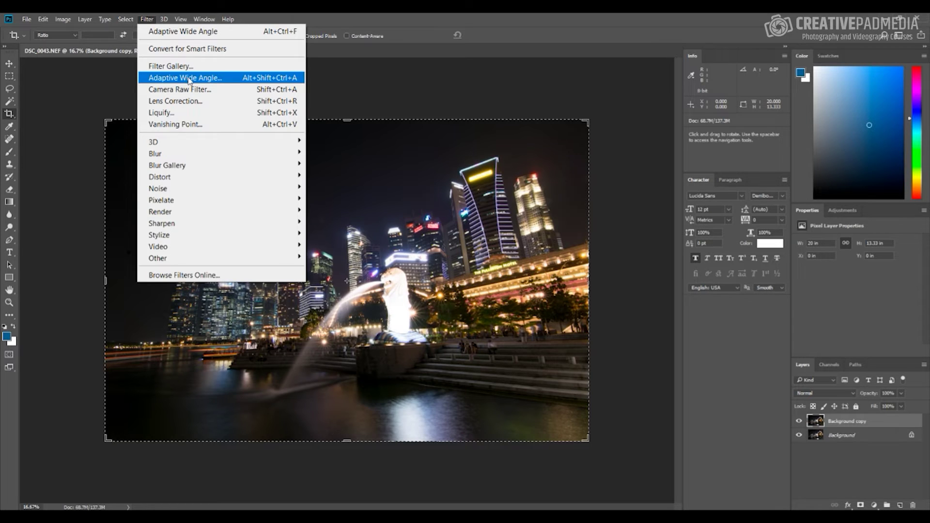
click(189, 80)
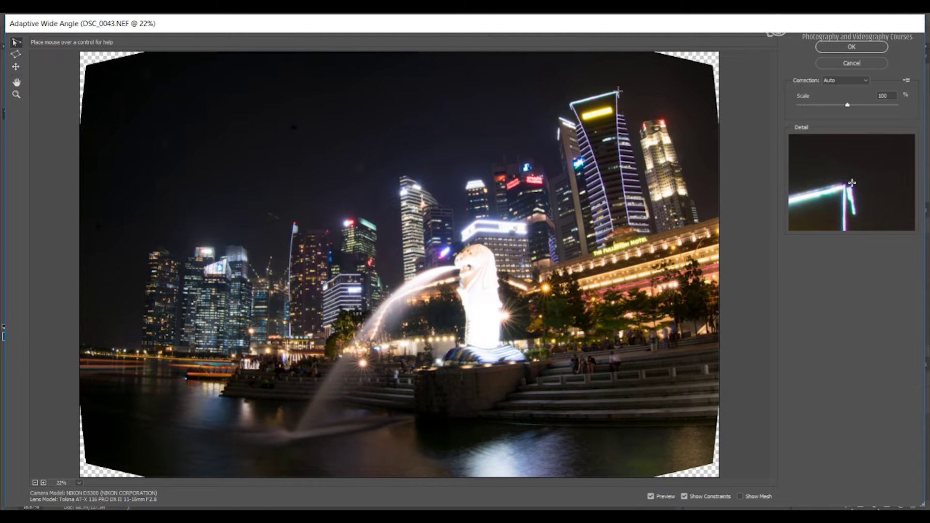
- Draw a constraint along the right striped tower's edge and set it to Vertical
click(619, 90)
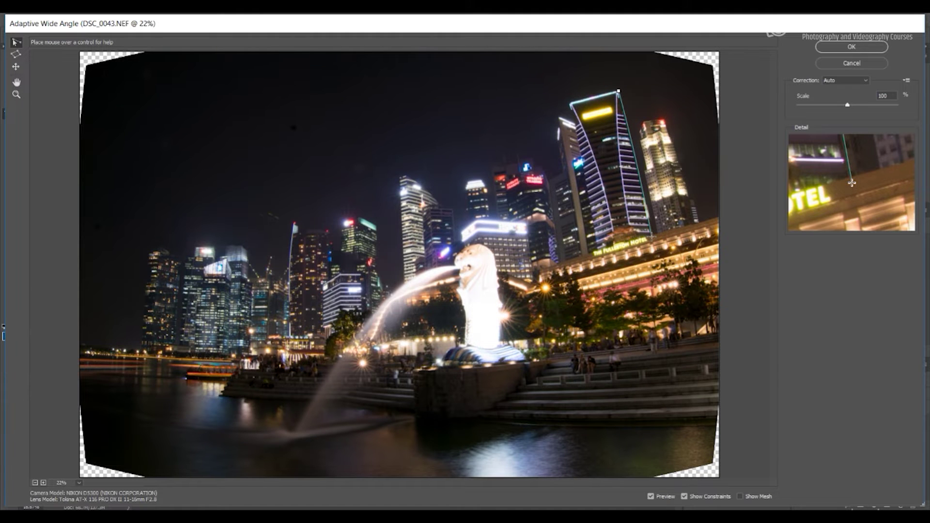
click(650, 237)
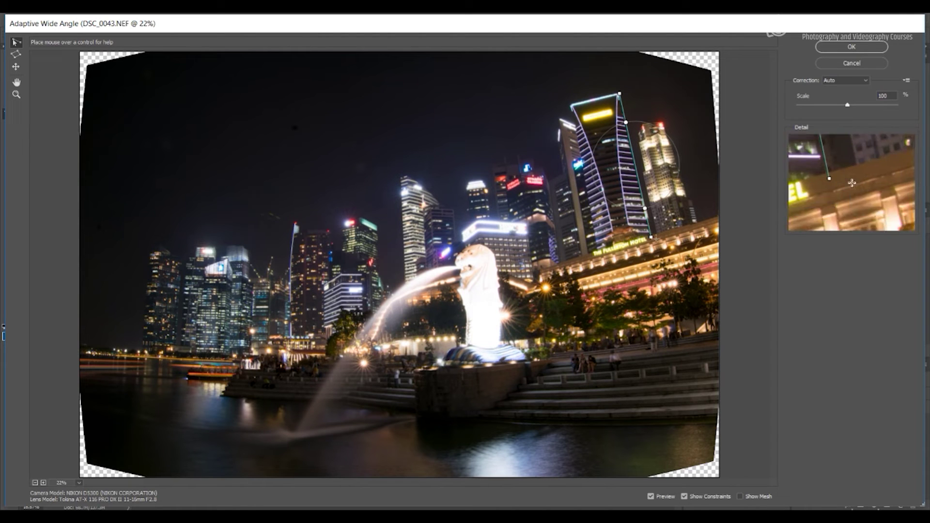
right_click(639, 150)
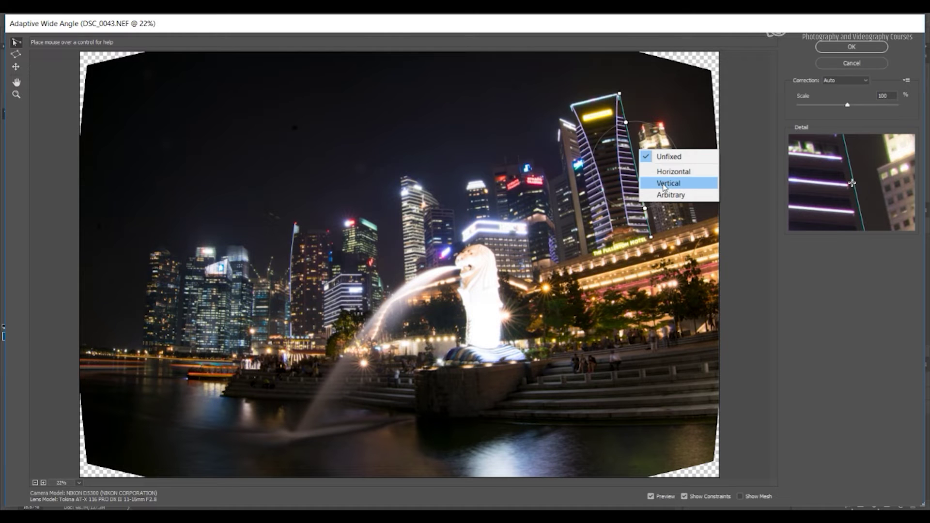
click(664, 188)
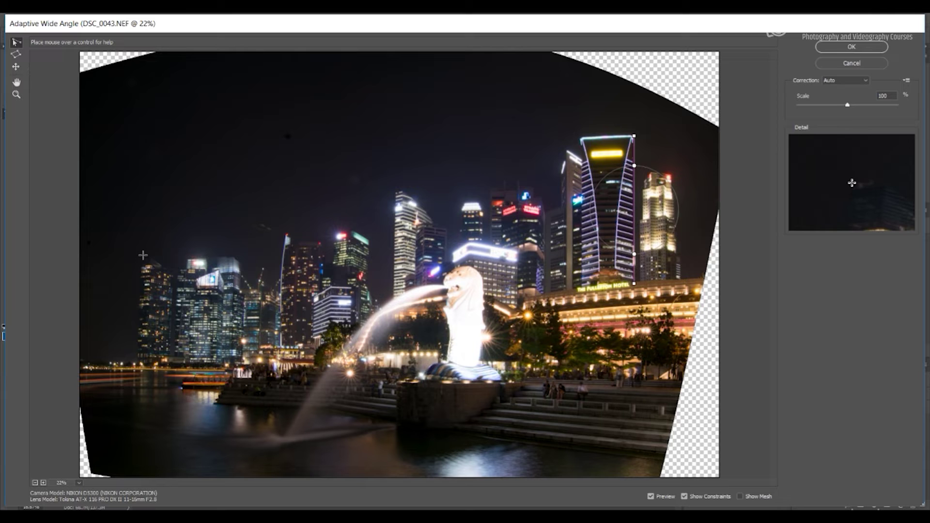
- Add a Vertical constraint along the far-left skyscraper's edge
click(143, 254)
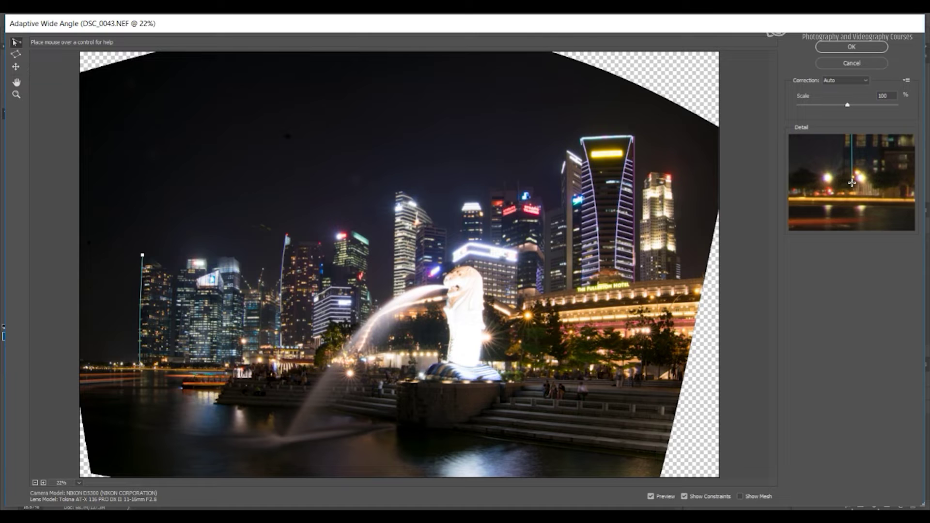
click(140, 366)
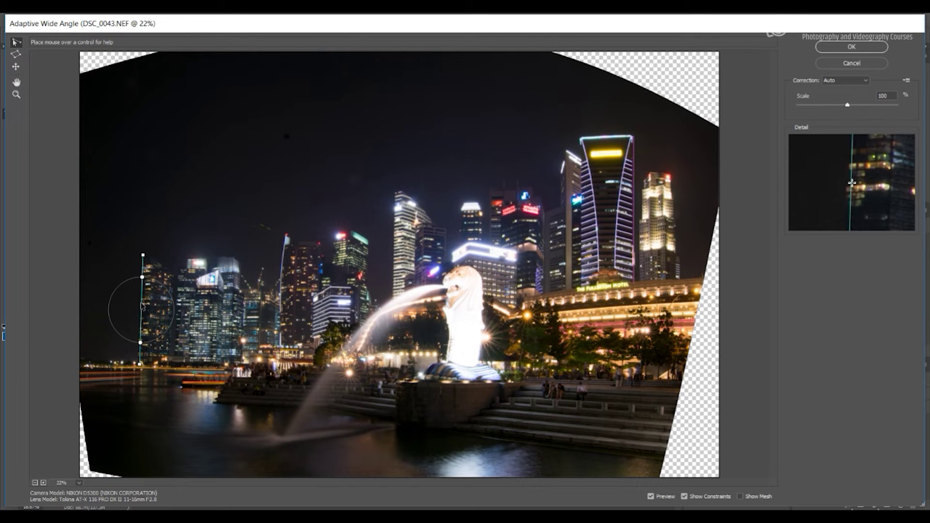
right_click(141, 307)
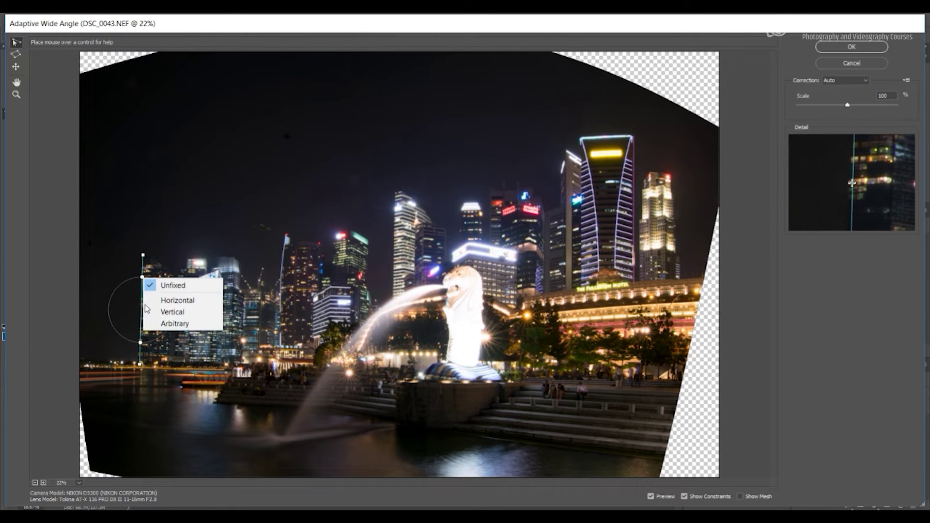
click(162, 312)
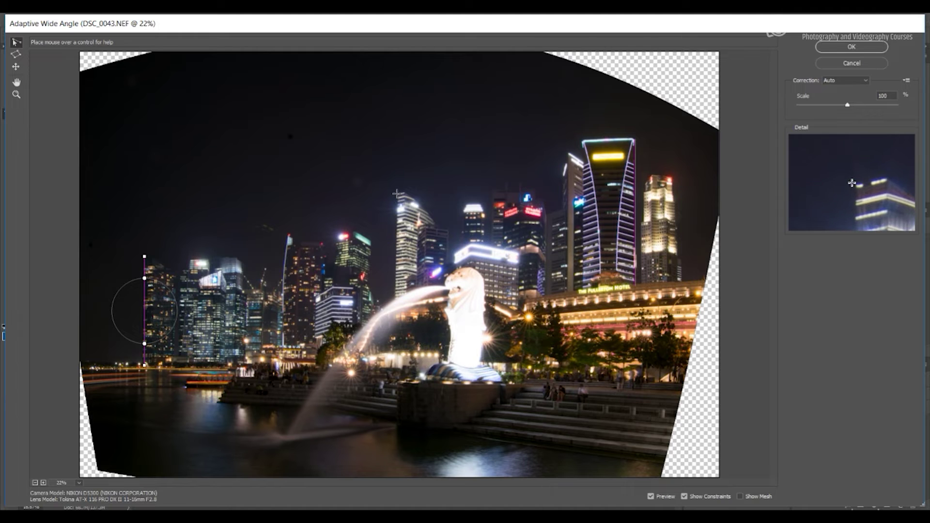
- Draw a constraint line along the central tower's edge behind the Merlion
click(396, 194)
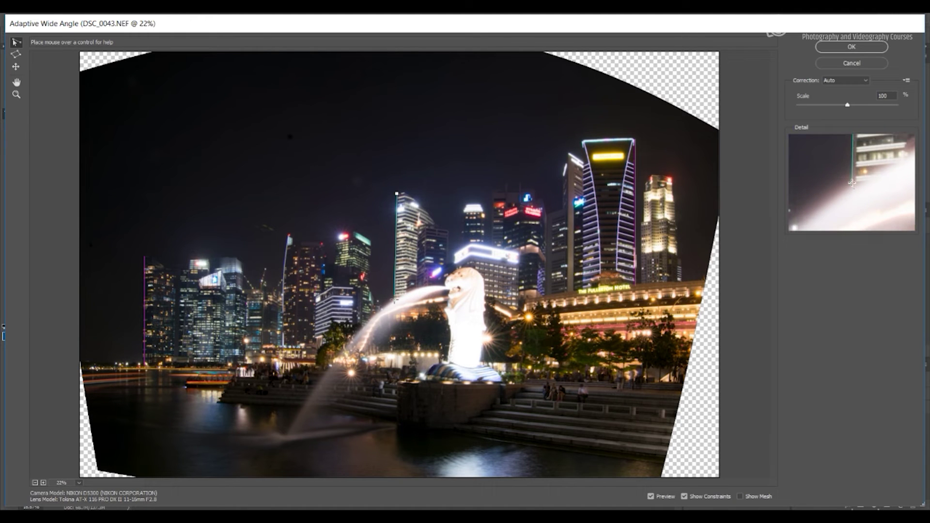
click(395, 299)
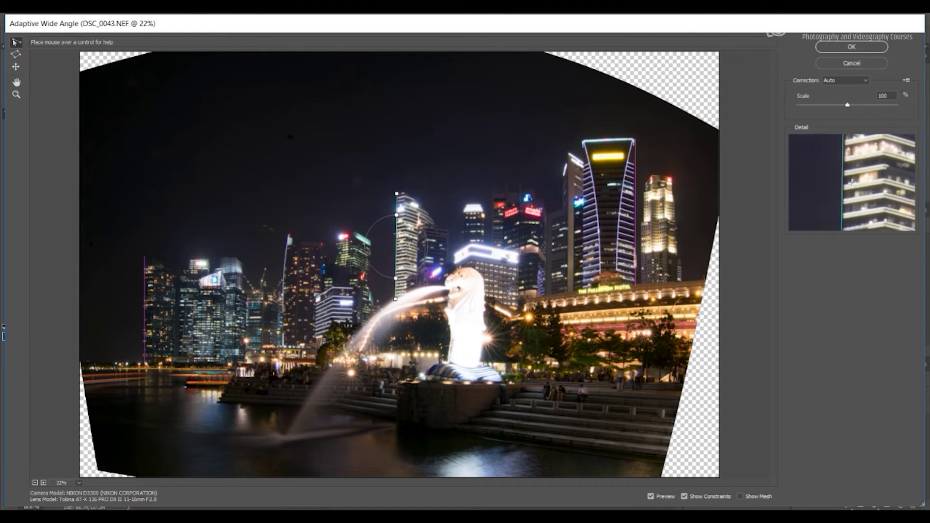
right_click(399, 251)
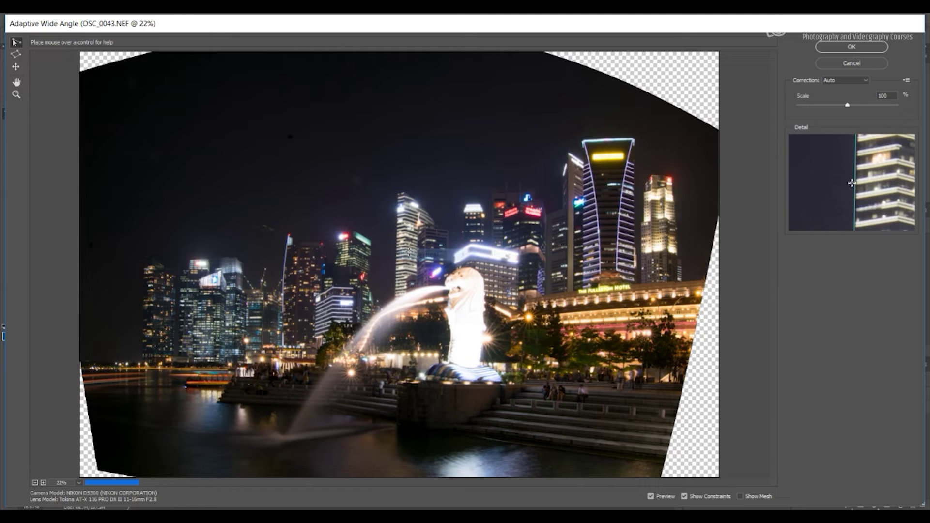
- Make the central tower constraint Vertical and level the hotel roofline with a Horizontal constraint
click(396, 193)
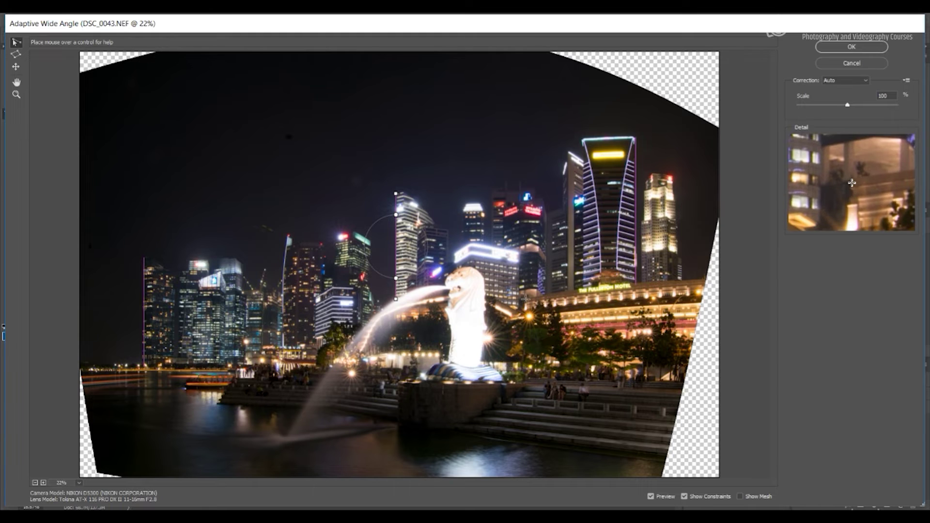
click(526, 300)
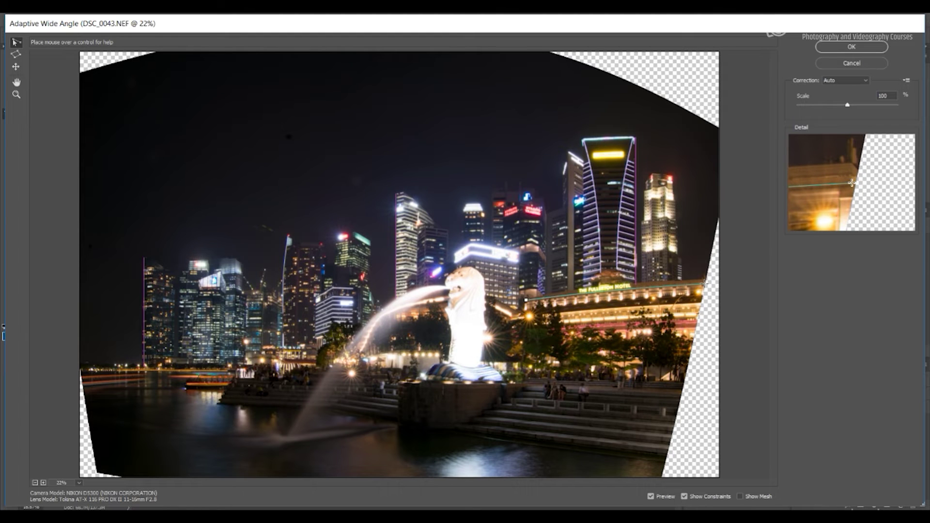
click(704, 281)
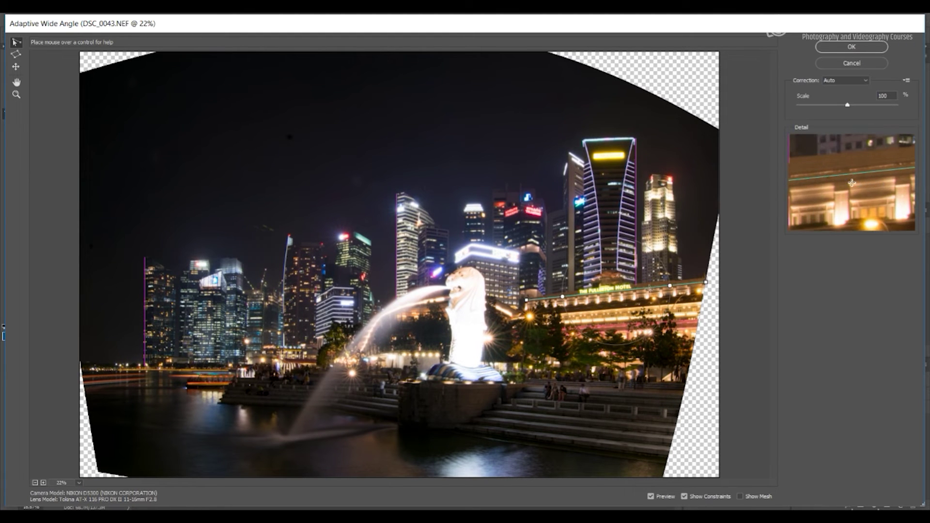
right_click(651, 292)
click(684, 284)
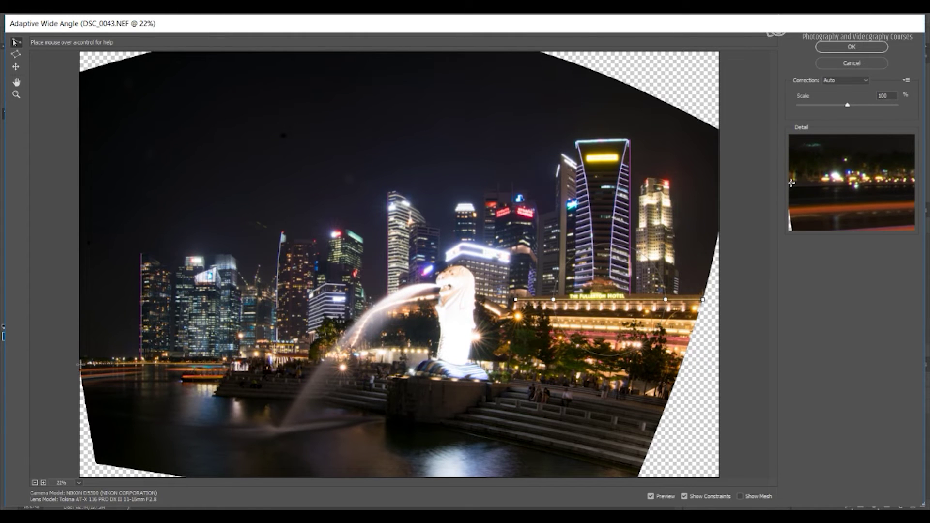
- Add a Horizontal constraint along the left waterline
click(81, 363)
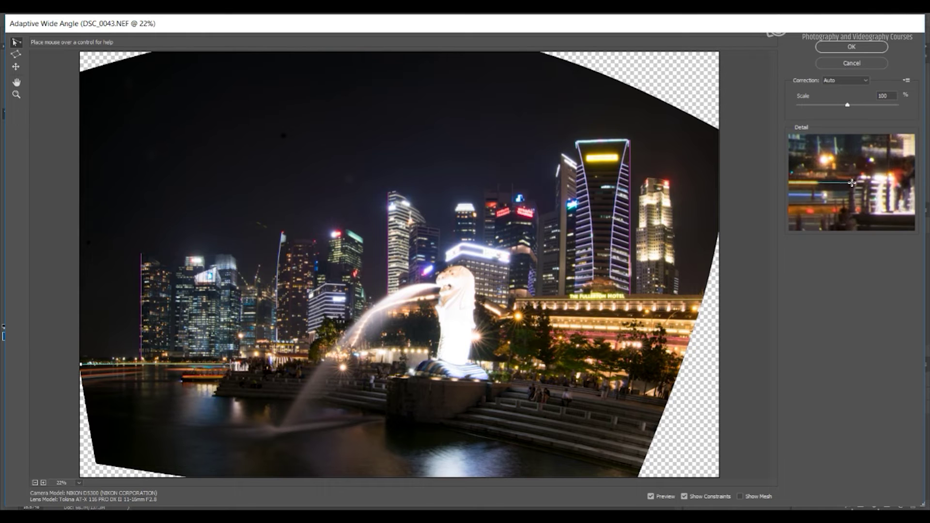
click(230, 363)
right_click(163, 366)
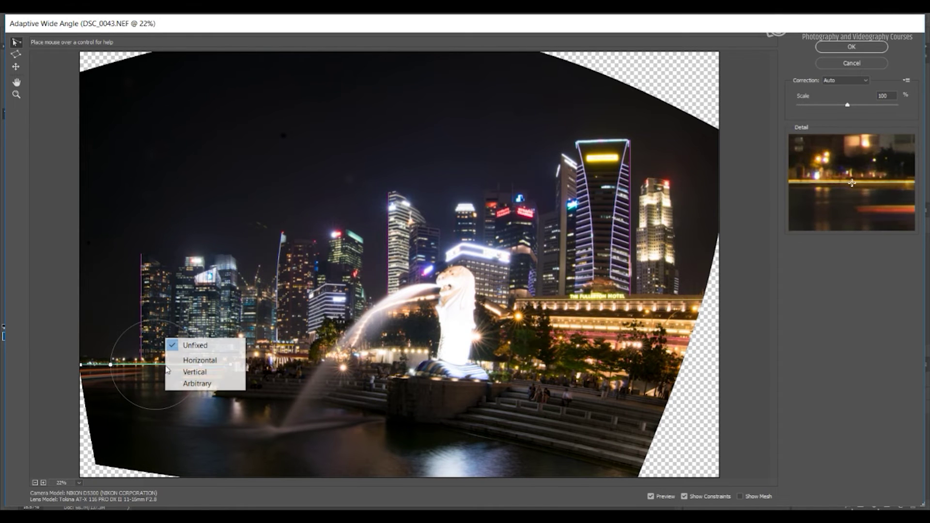
click(204, 365)
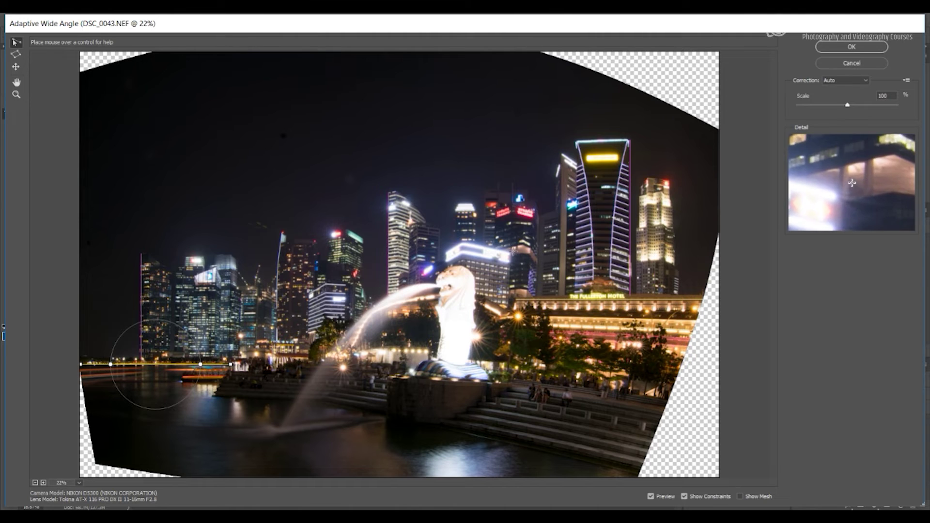
- Apply the wide-angle correction, hide the original Background, and lightly crop all four sides
click(837, 49)
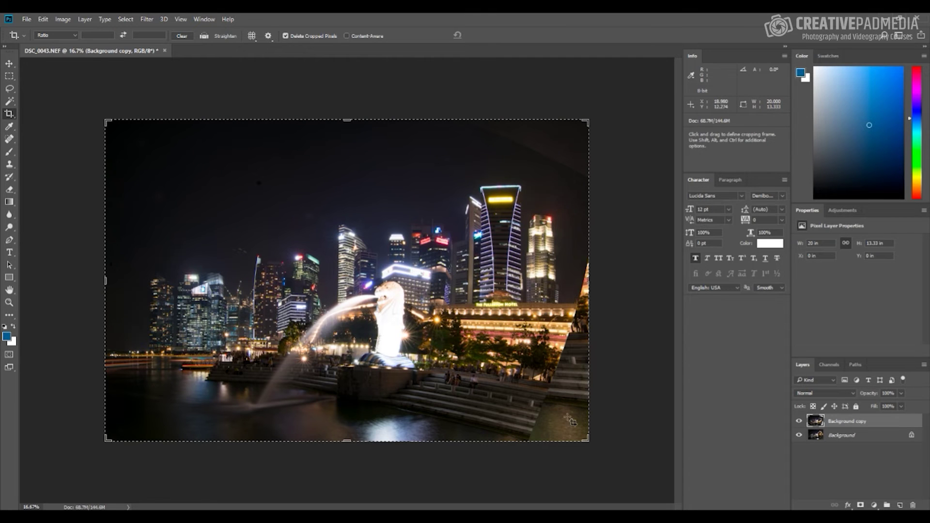
click(799, 436)
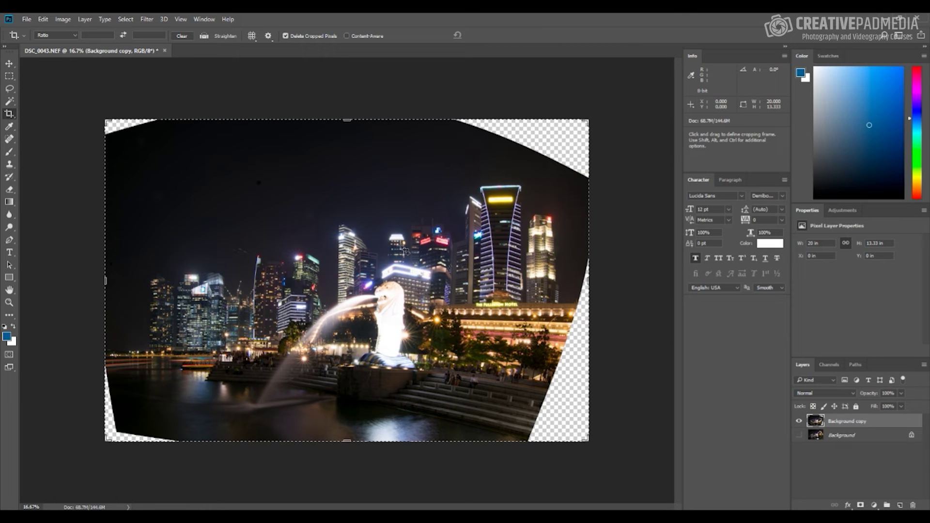
drag(98, 278, 130, 282)
drag(347, 441, 346, 435)
drag(561, 281, 533, 292)
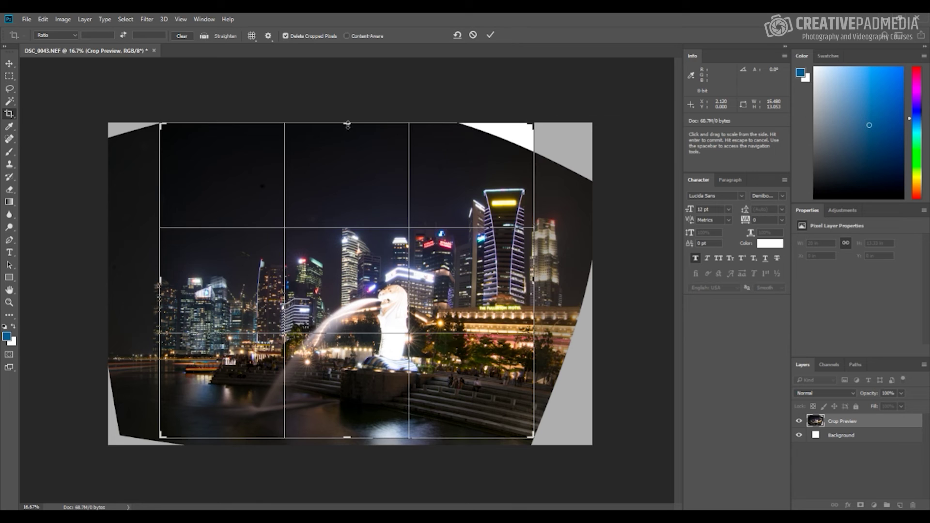
drag(342, 128, 344, 139)
key(Return)
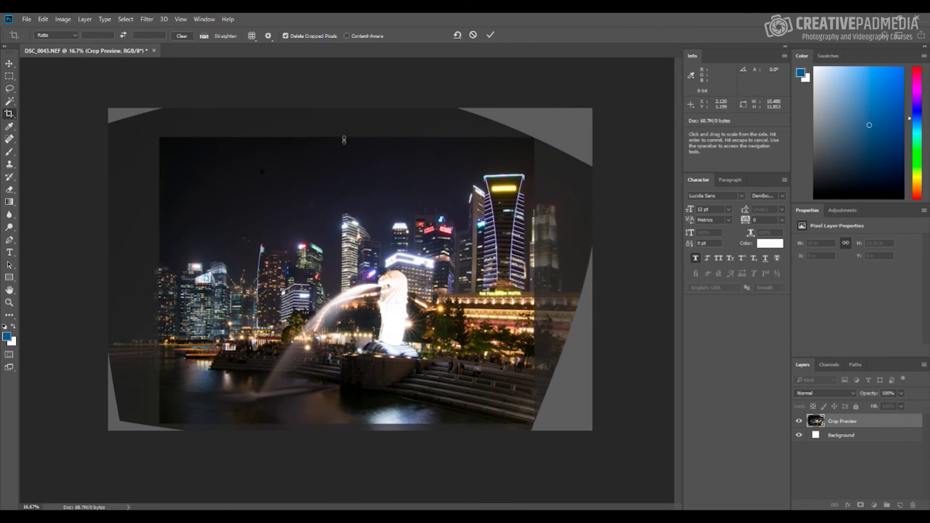
- Straighten the photo along the waterfront horizon line
key(ctrl+plus)
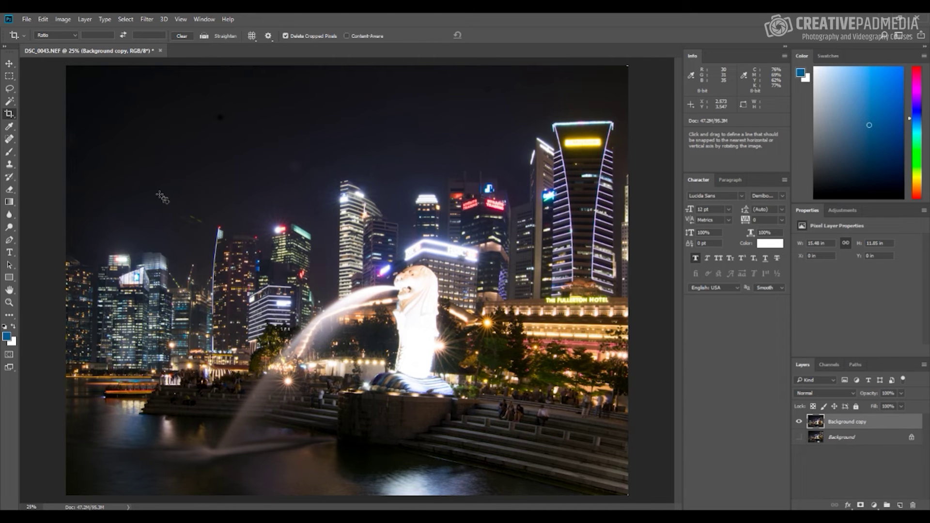
drag(162, 198, 164, 197)
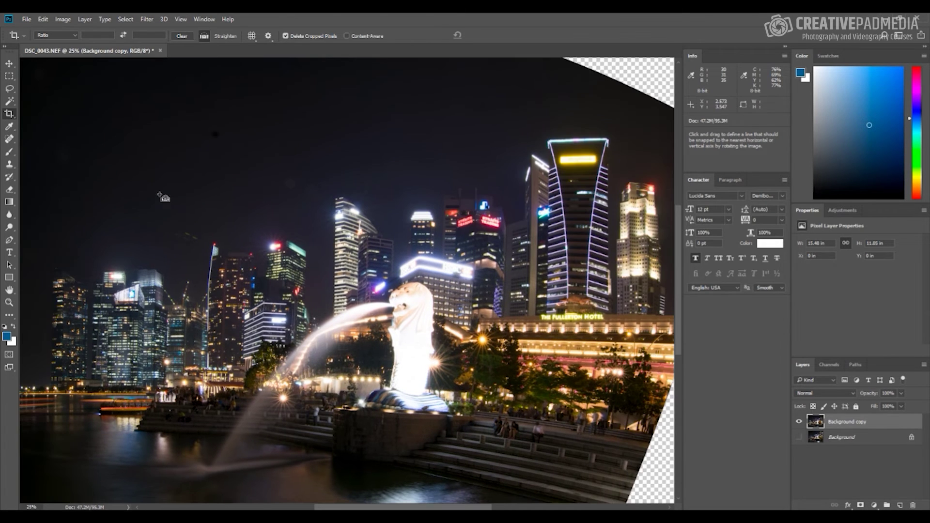
key(ctrl+minus)
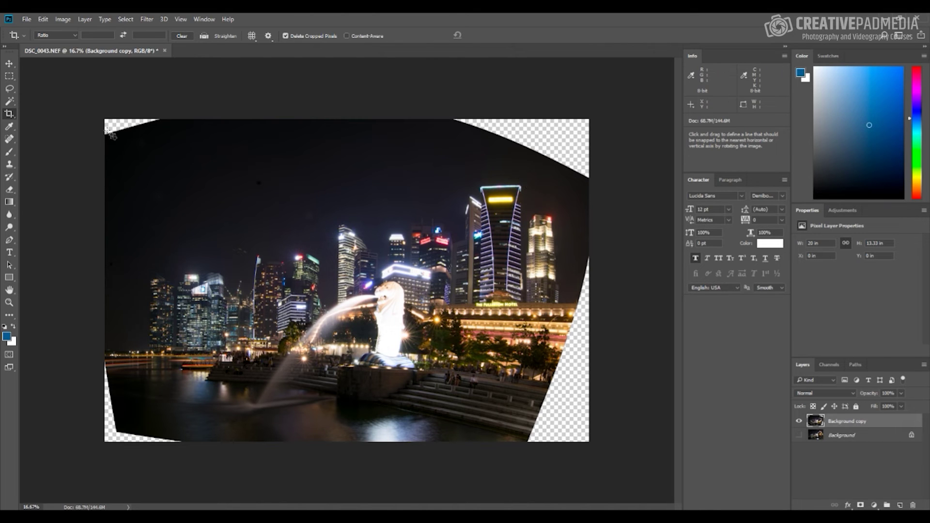
- Crop the rotated photo, trimming the transparent top and right edges
drag(104, 152, 671, 476)
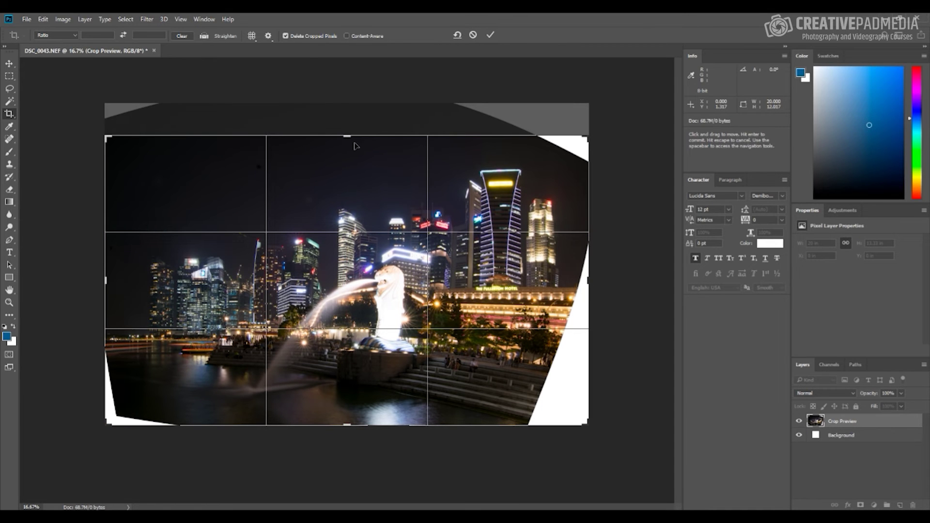
drag(346, 136, 345, 146)
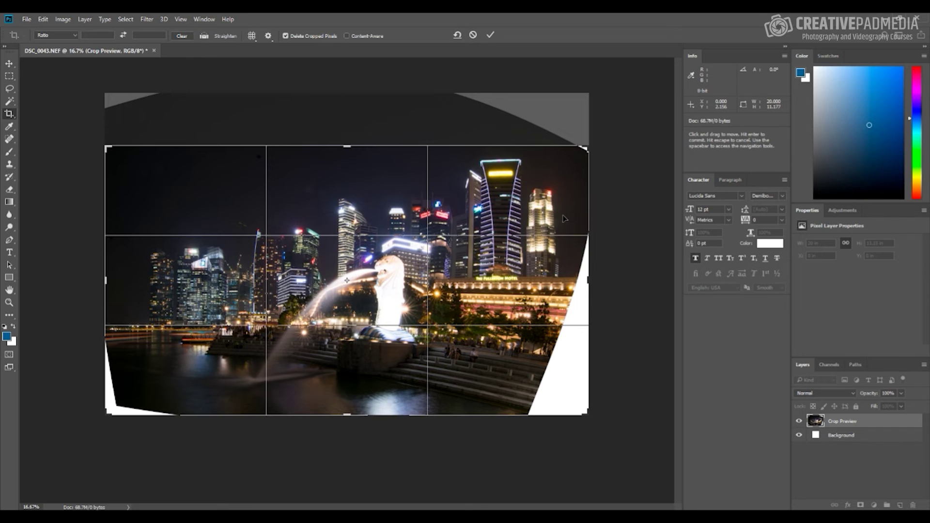
drag(587, 235, 578, 238)
key(Return)
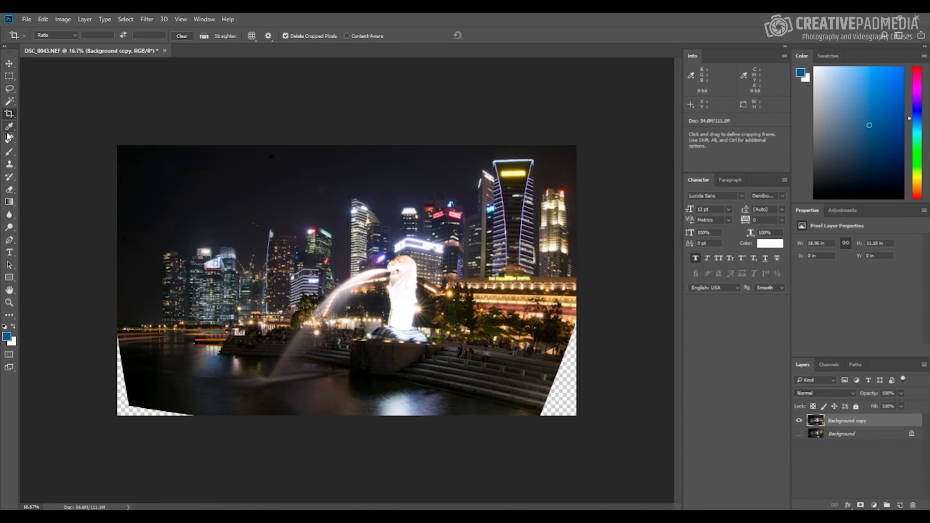
- Magic Wand-select the transparent bottom-left corner and expand the selection by 4 px
click(10, 101)
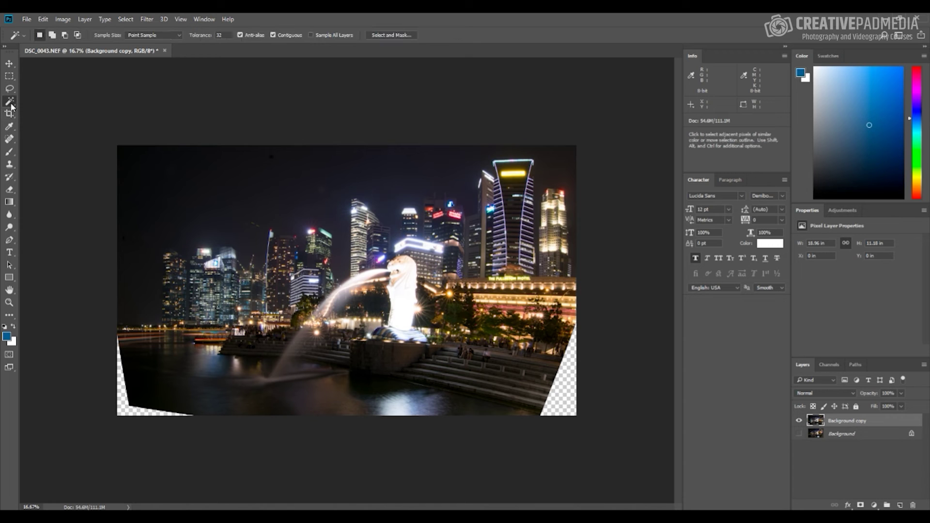
click(124, 396)
click(147, 20)
mouse_move(131, 21)
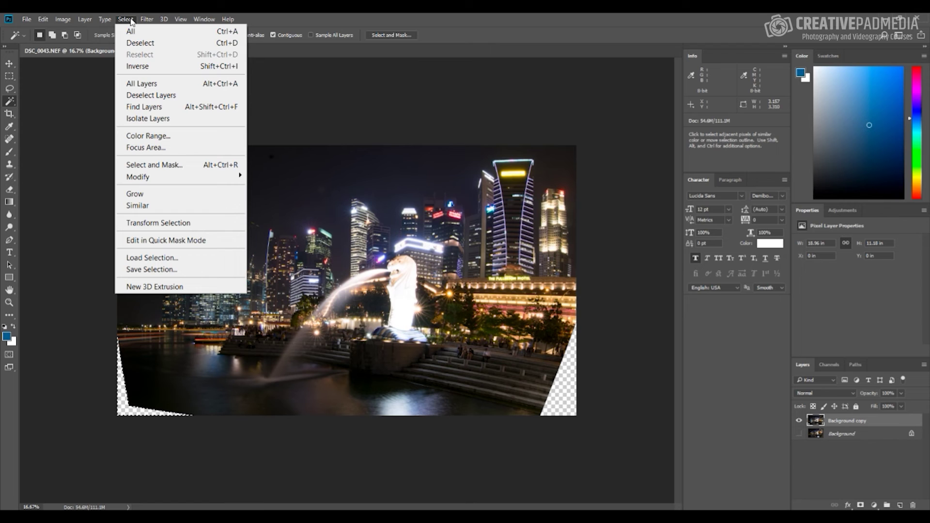
mouse_move(164, 177)
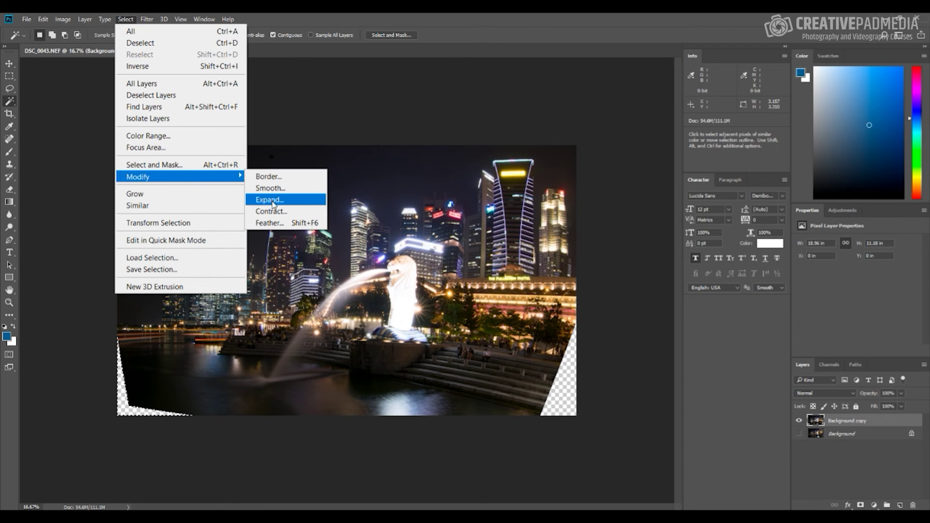
click(274, 201)
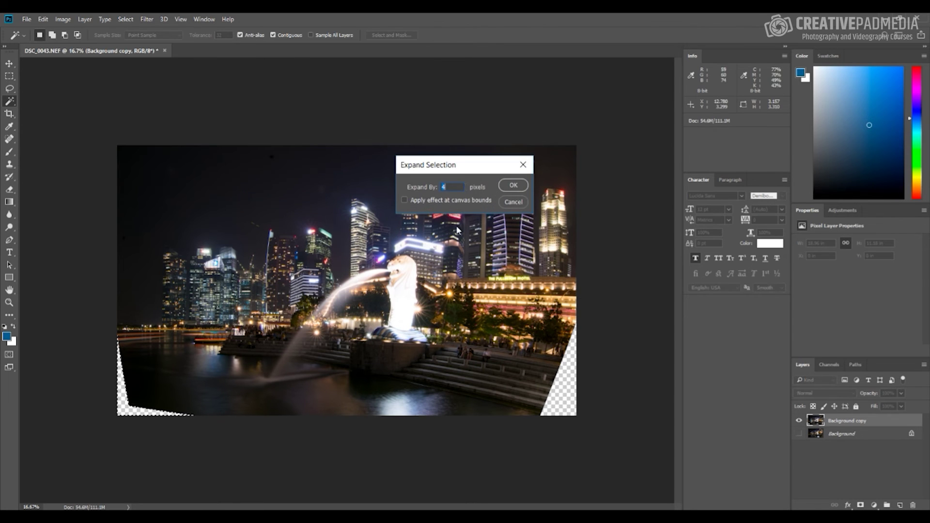
click(513, 186)
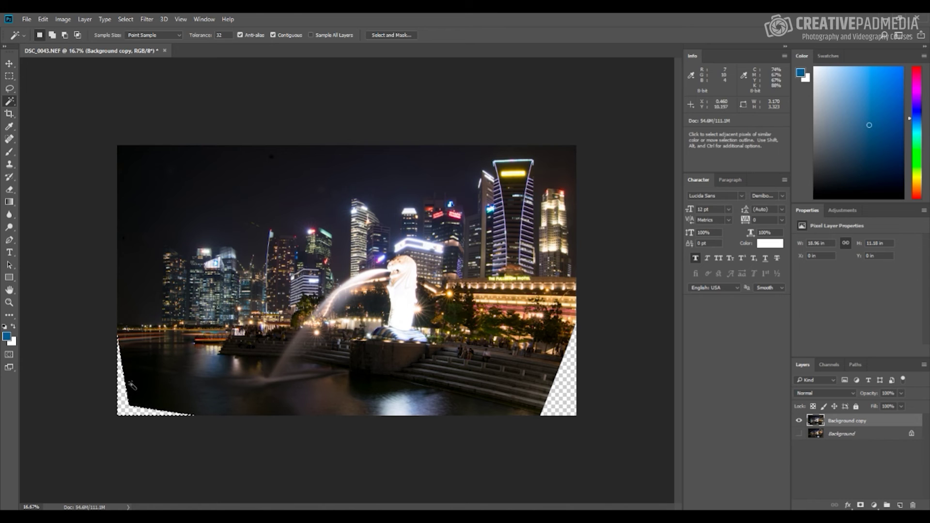
- Content-Aware Fill the selected bottom-left corner and deselect
click(43, 18)
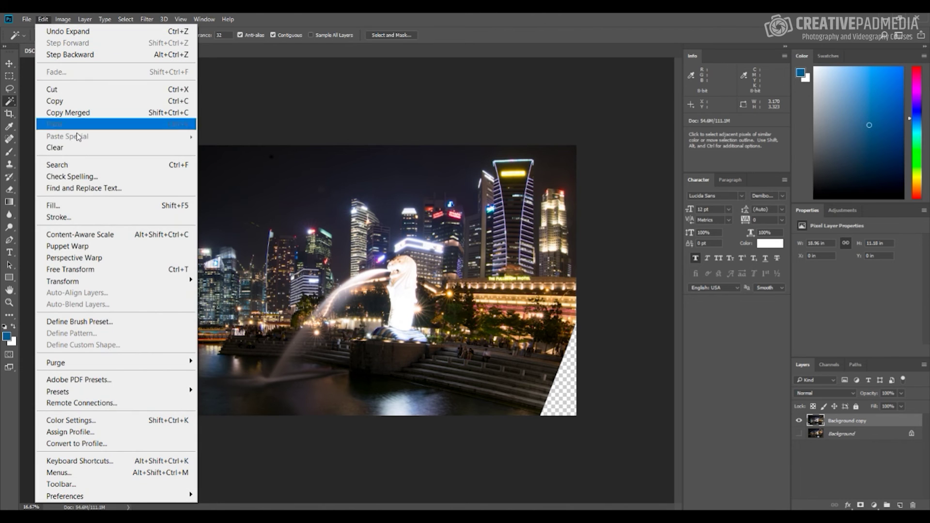
click(82, 203)
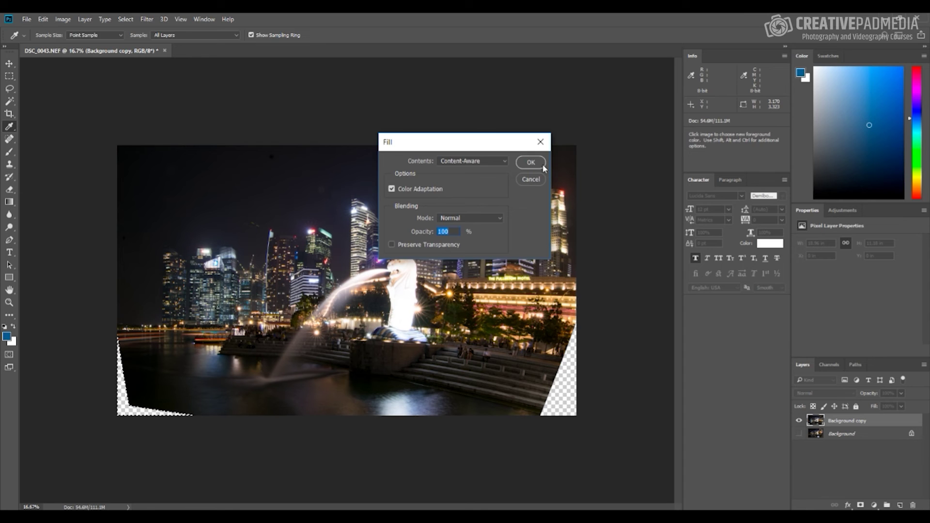
click(539, 165)
key(ctrl+d)
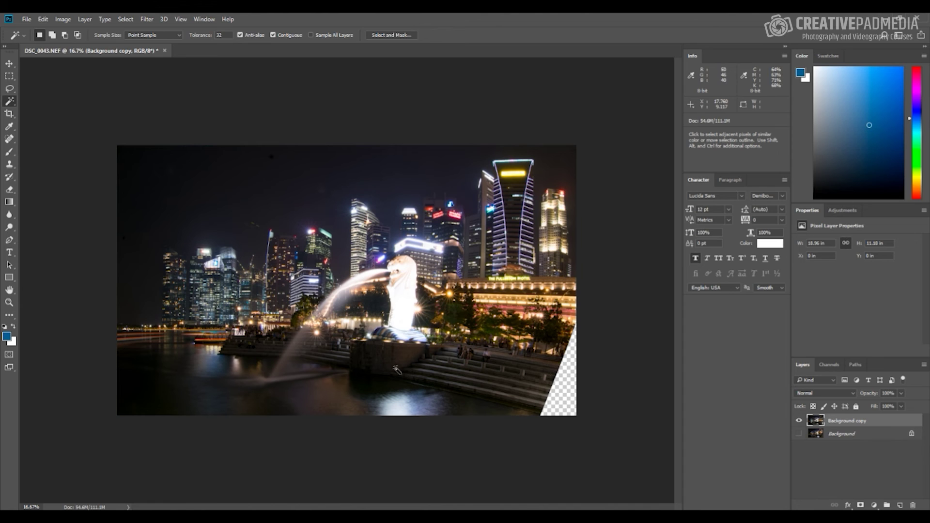
- Select the transparent bottom-right corner and expand the selection
click(569, 405)
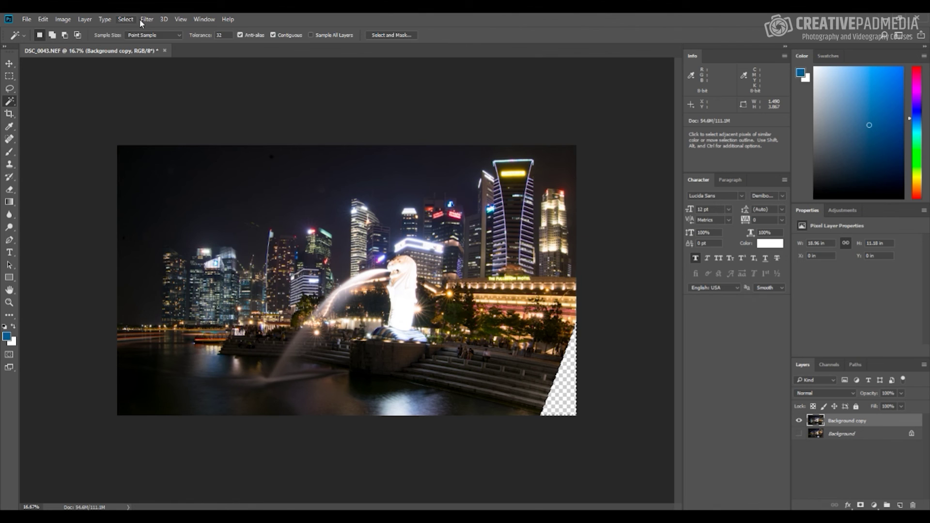
click(146, 19)
click(125, 19)
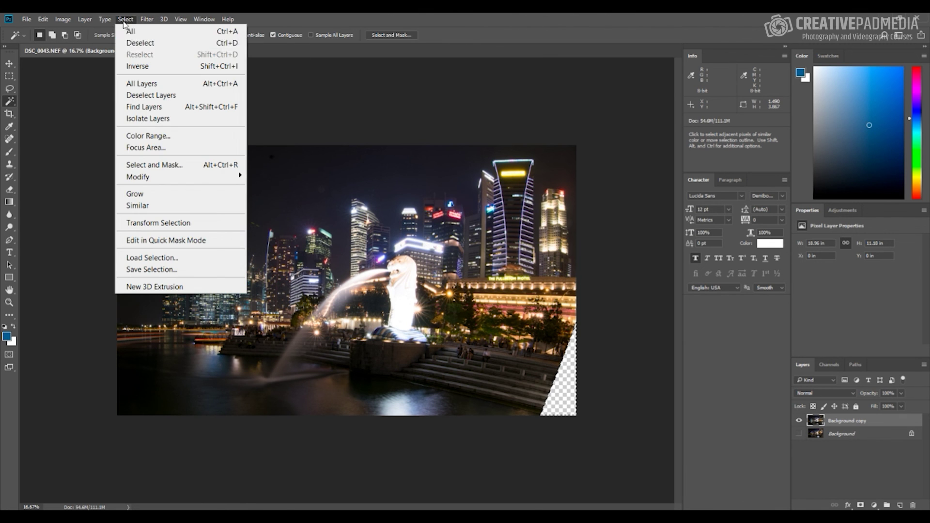
mouse_move(170, 183)
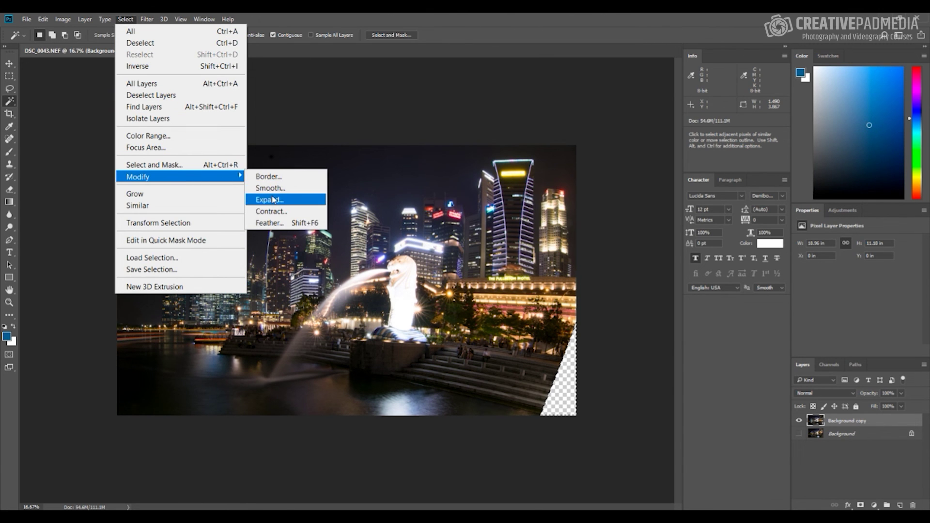
click(272, 199)
click(514, 184)
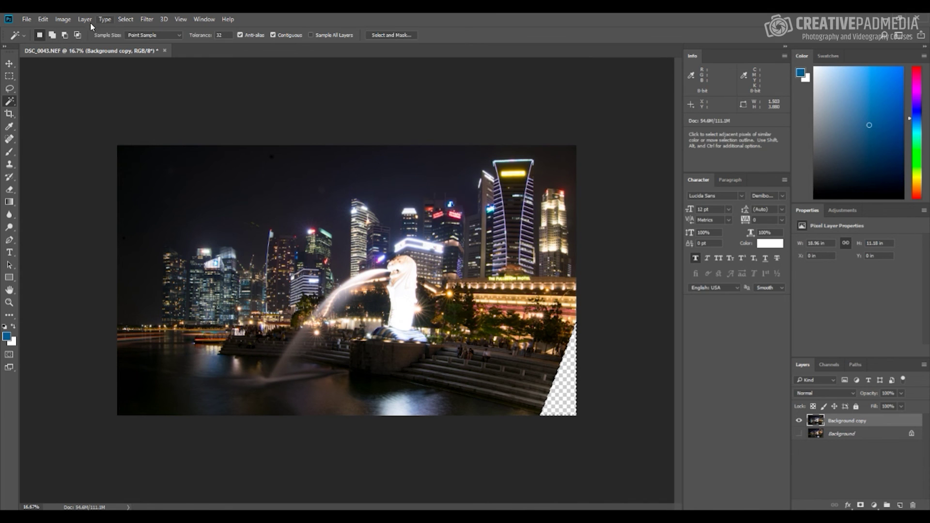
- Content-Aware Fill the bottom-right corner and deselect
click(43, 19)
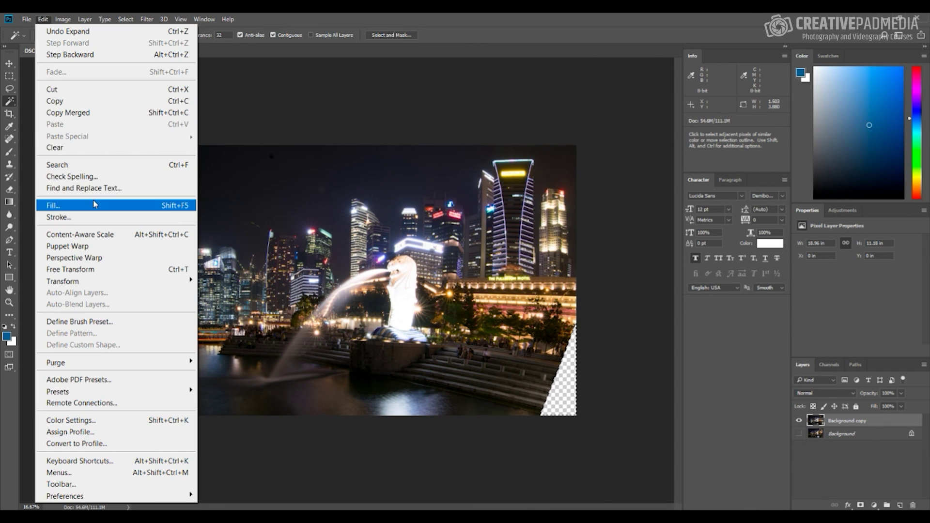
click(53, 205)
click(529, 162)
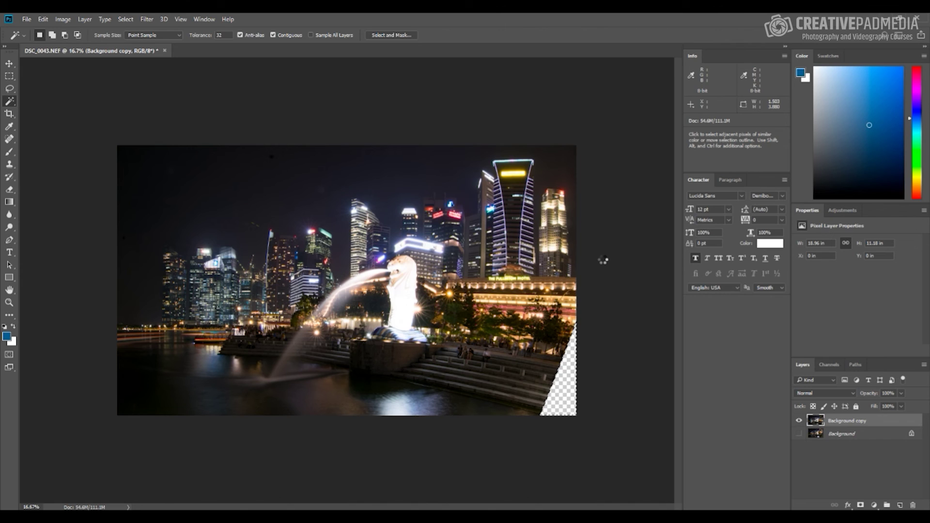
key(ctrl+d)
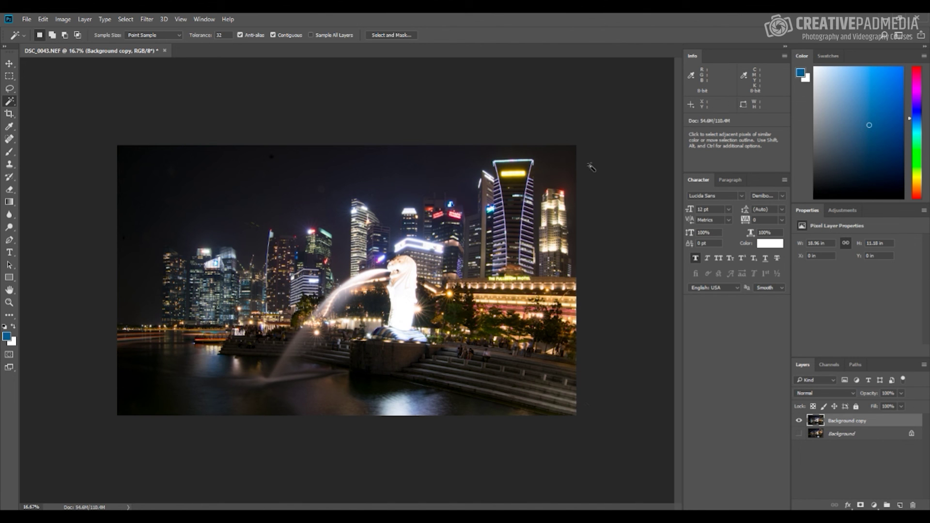
key(ctrl+plus)
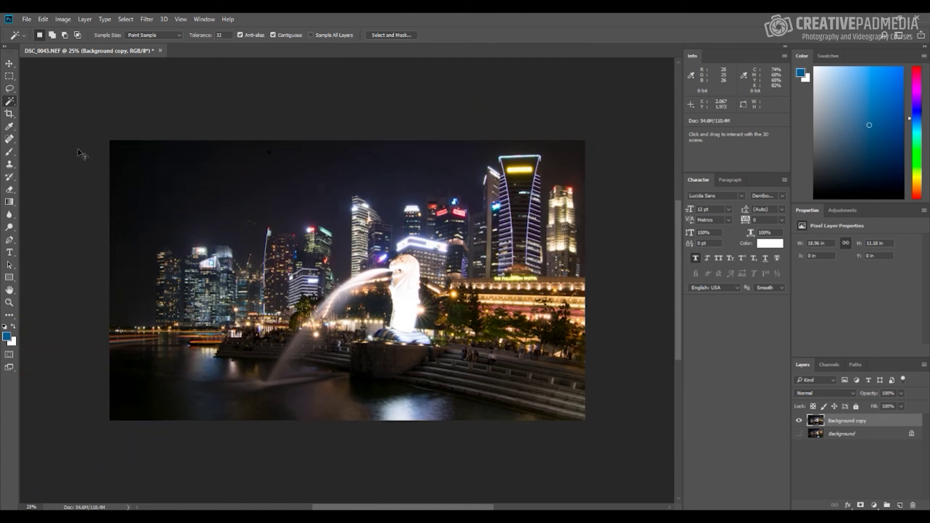
key(ctrl+minus)
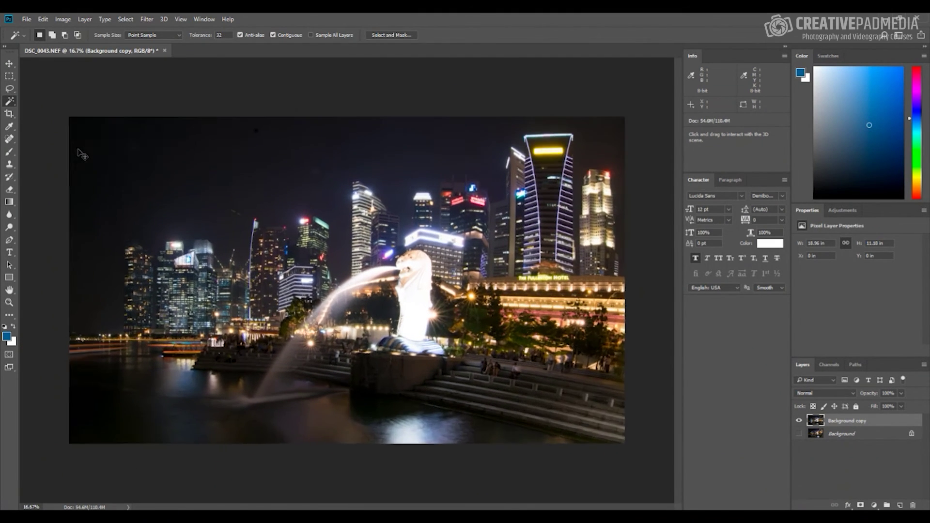
key(ctrl+plus)
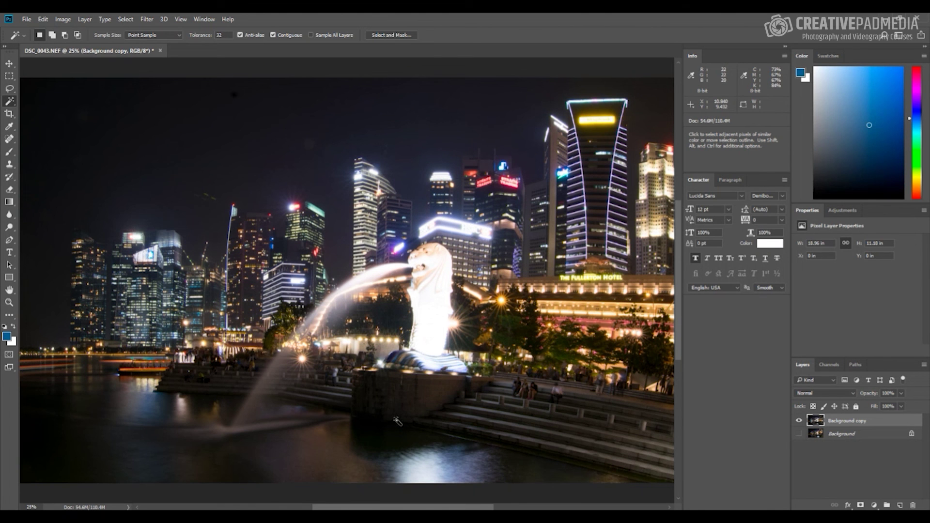
key(ctrl+minus)
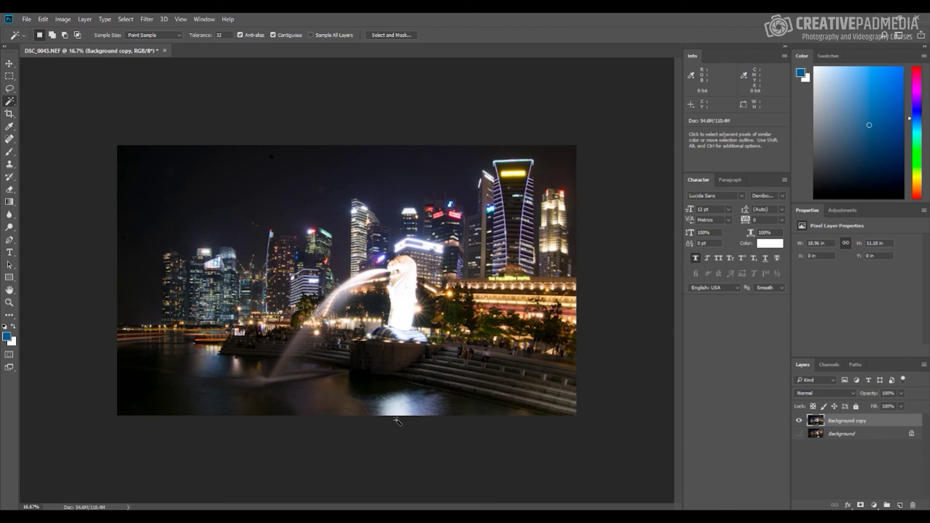